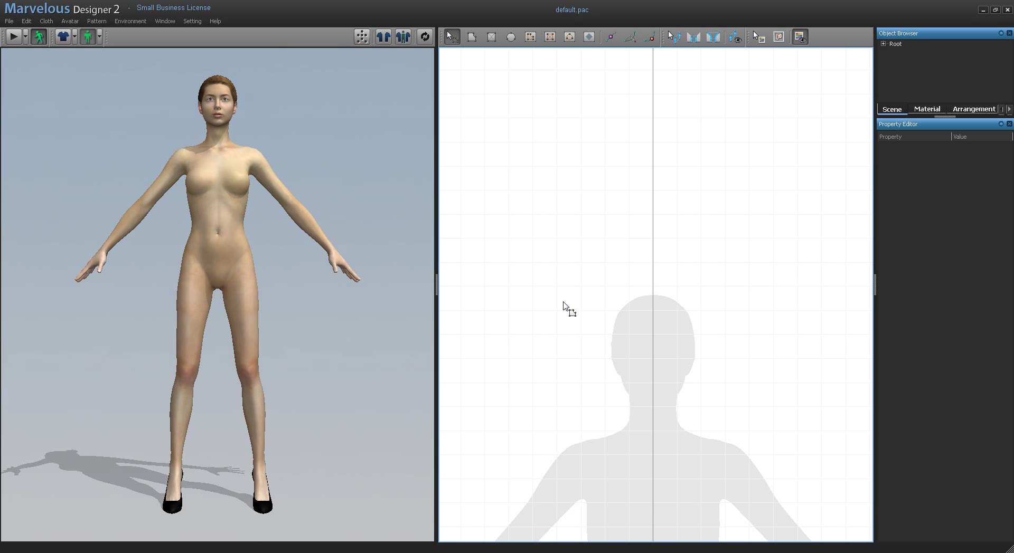
# Step: Create a 500 × 500 mm rectangle pattern
pyautogui.click(490, 39)
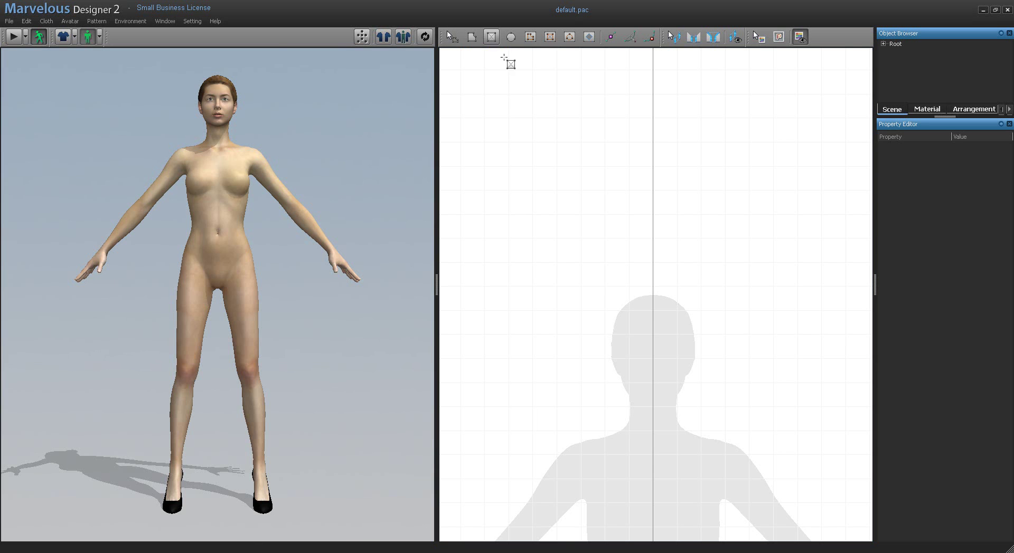
pyautogui.click(608, 249)
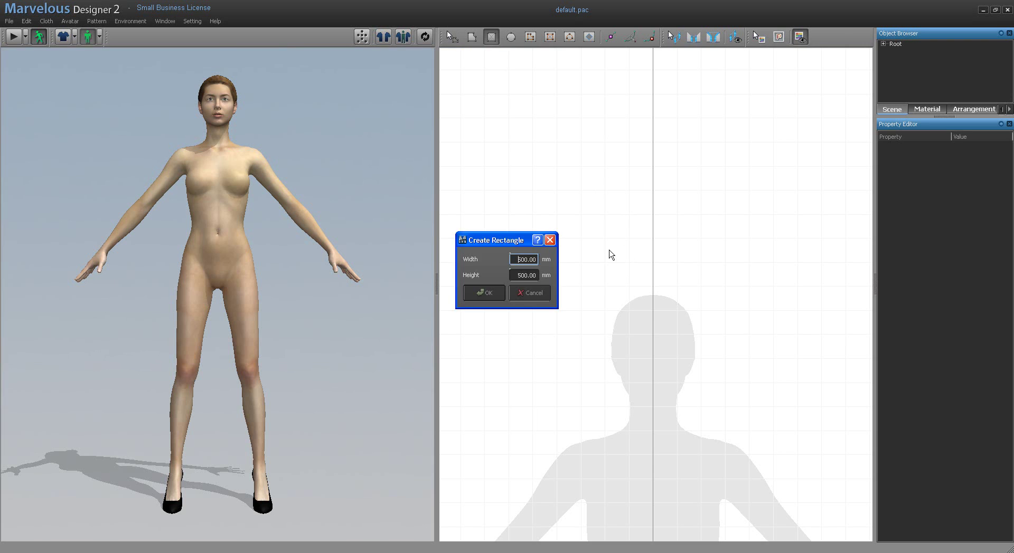
pyautogui.click(487, 295)
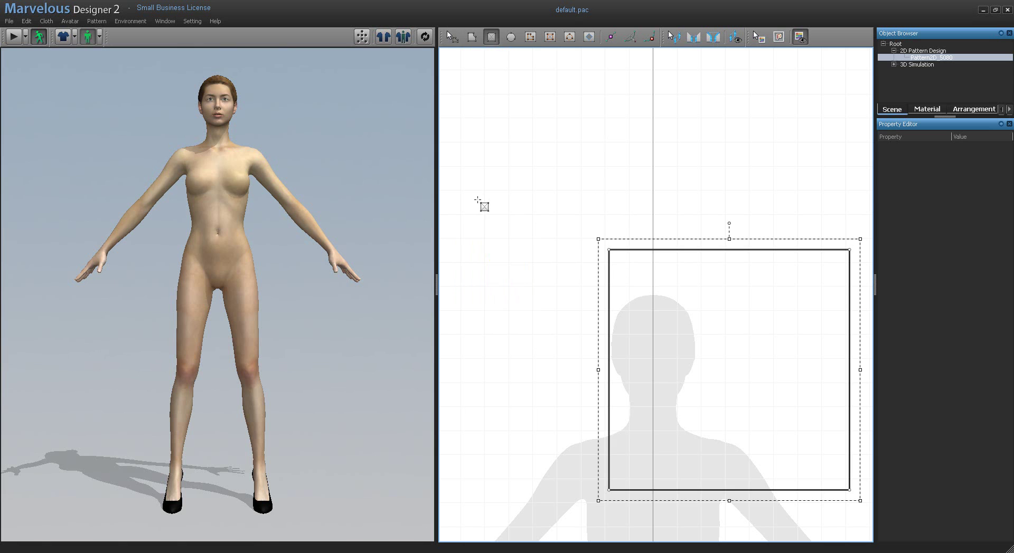
# Step: Simulate, reposition the square pattern, and reset the pattern arrangement above the avatar
pyautogui.click(425, 37)
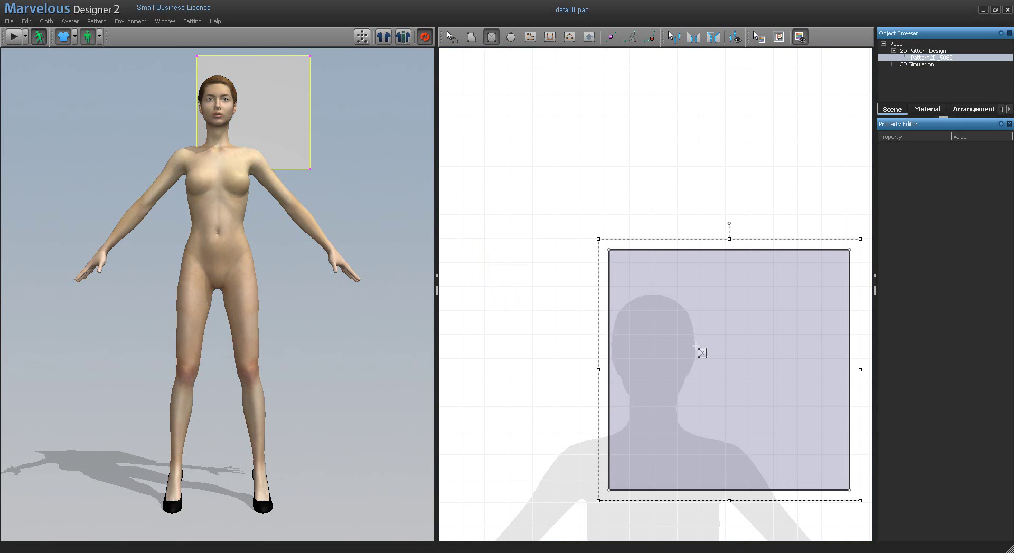
pyautogui.click(451, 36)
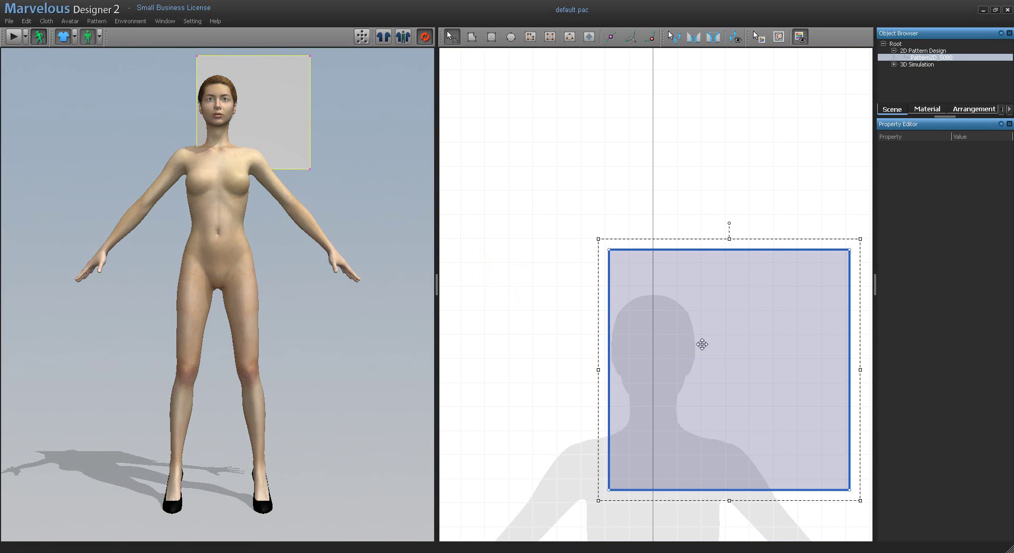
pyautogui.moveTo(702, 345); pyautogui.dragTo(624, 118)
pyautogui.moveTo(638, 262); pyautogui.dragTo(636, 414, button='right')
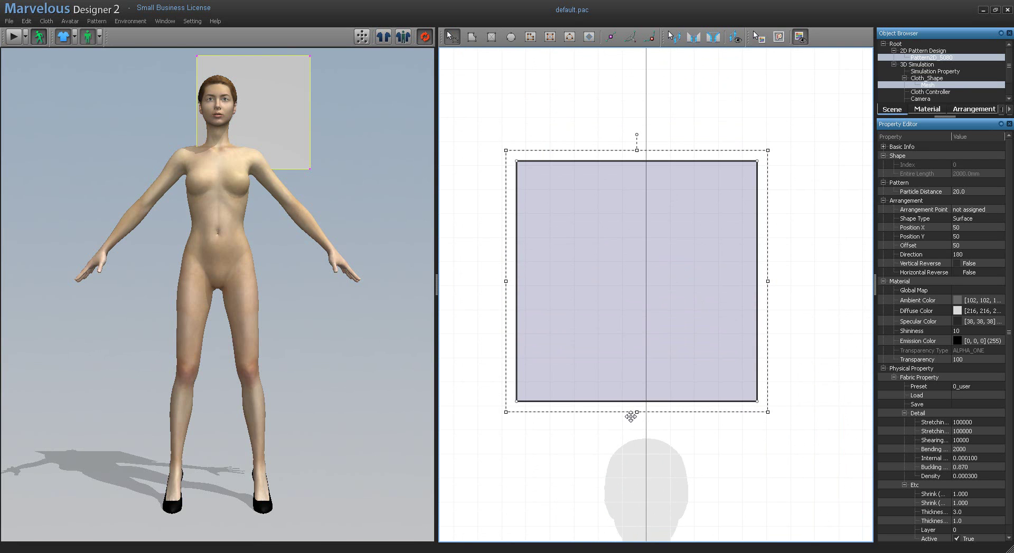
pyautogui.click(384, 38)
pyautogui.click(548, 287)
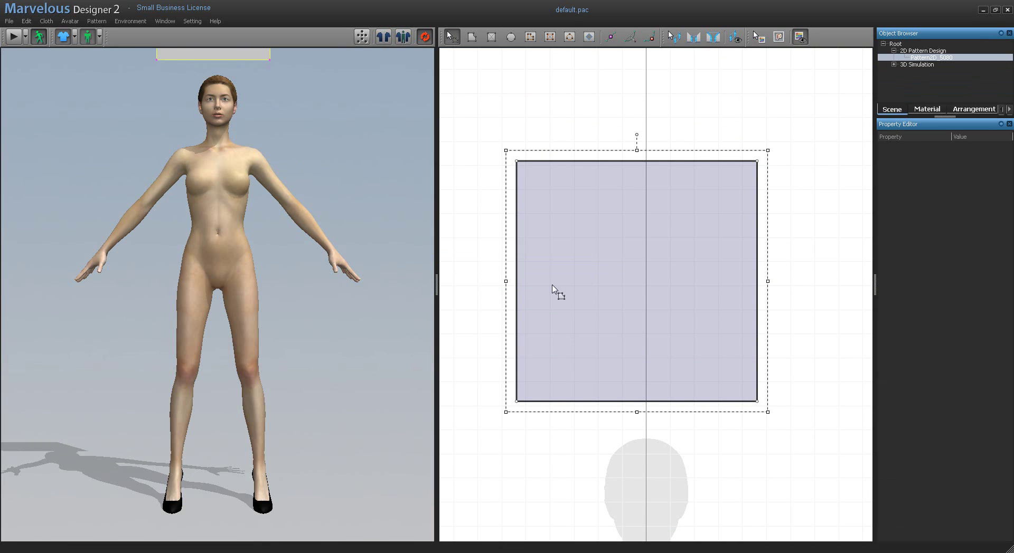
pyautogui.moveTo(378, 224); pyautogui.dragTo(362, 350, button='middle')
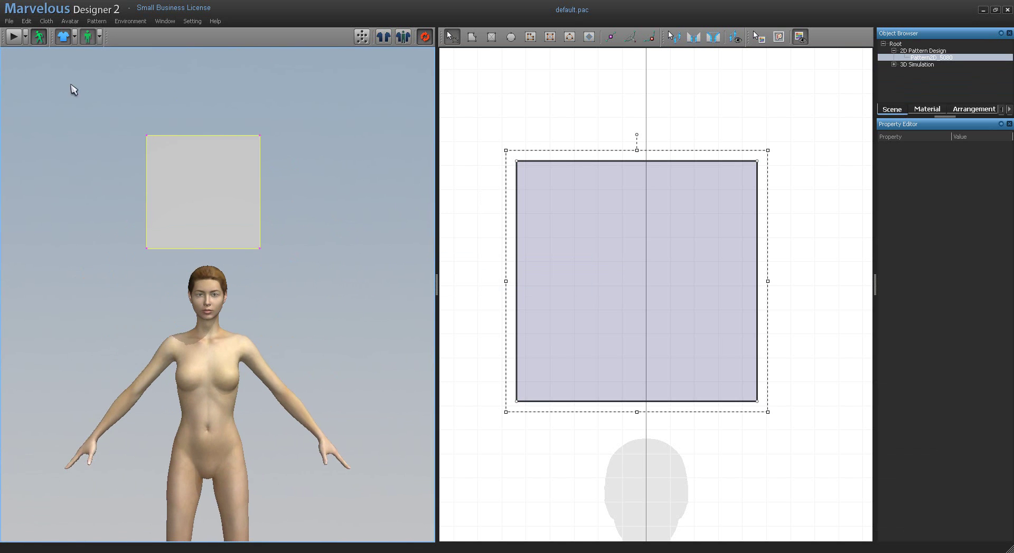
# Step: Hide the avatar and nudge the square pattern slightly right
pyautogui.click(90, 36)
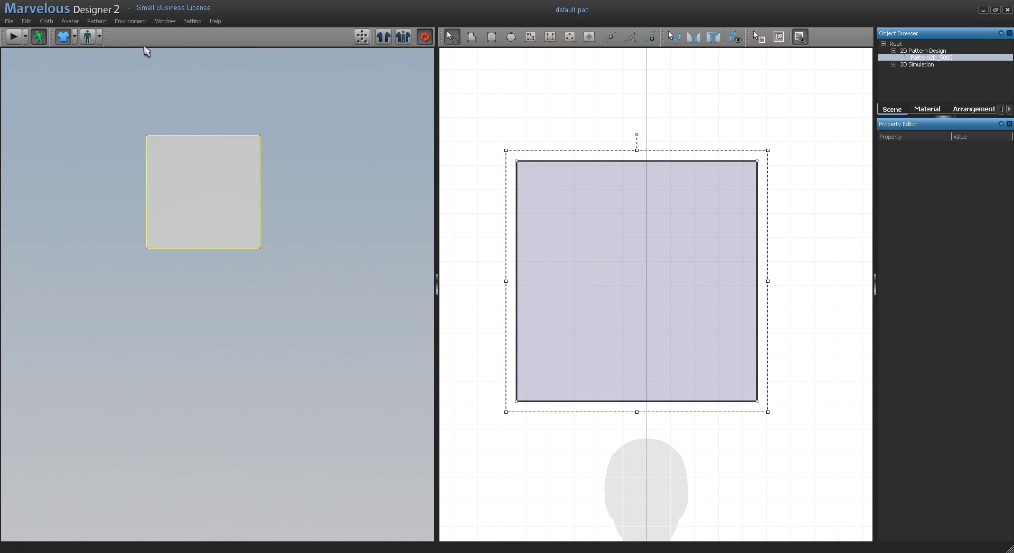
pyautogui.click(600, 251)
pyautogui.moveTo(618, 252); pyautogui.dragTo(629, 250)
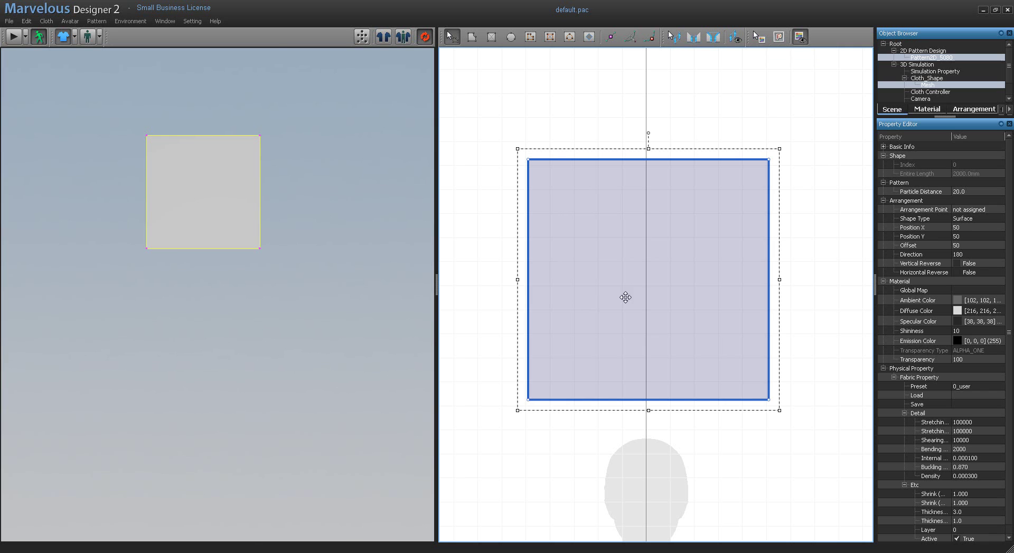
# Step: Start a new print texture and pick headZipper2.png from the thumbnail file view
pyautogui.click(777, 37)
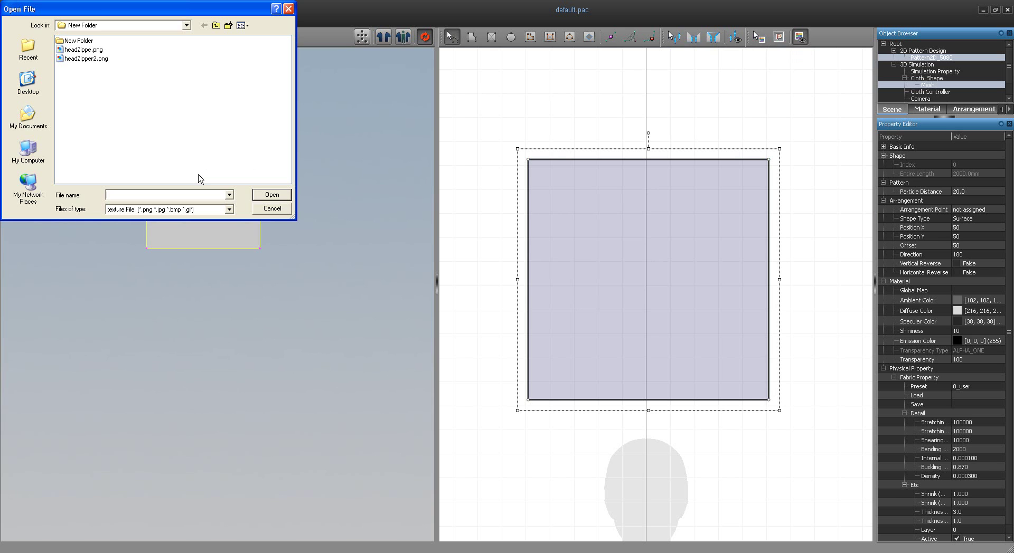
pyautogui.rightClick(166, 121)
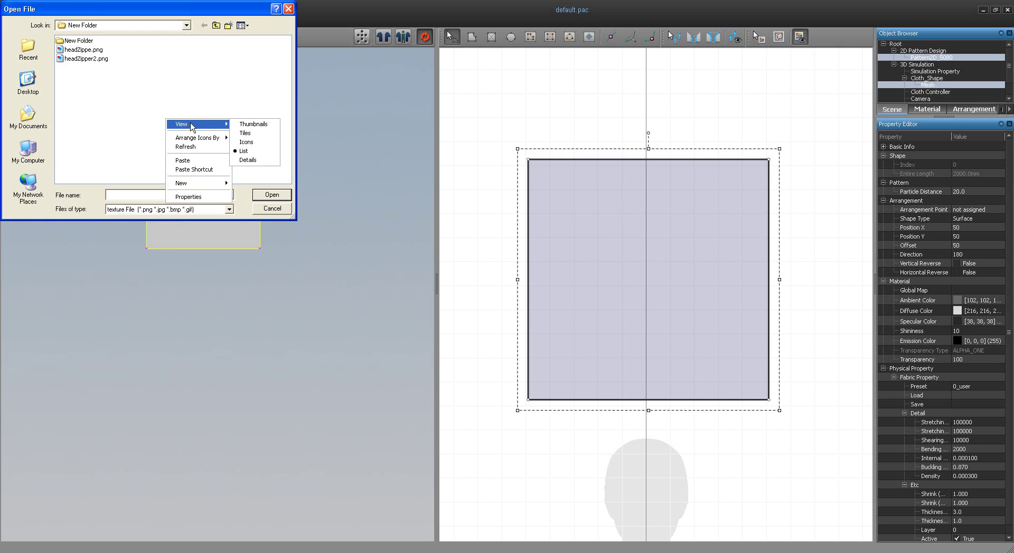
pyautogui.click(254, 124)
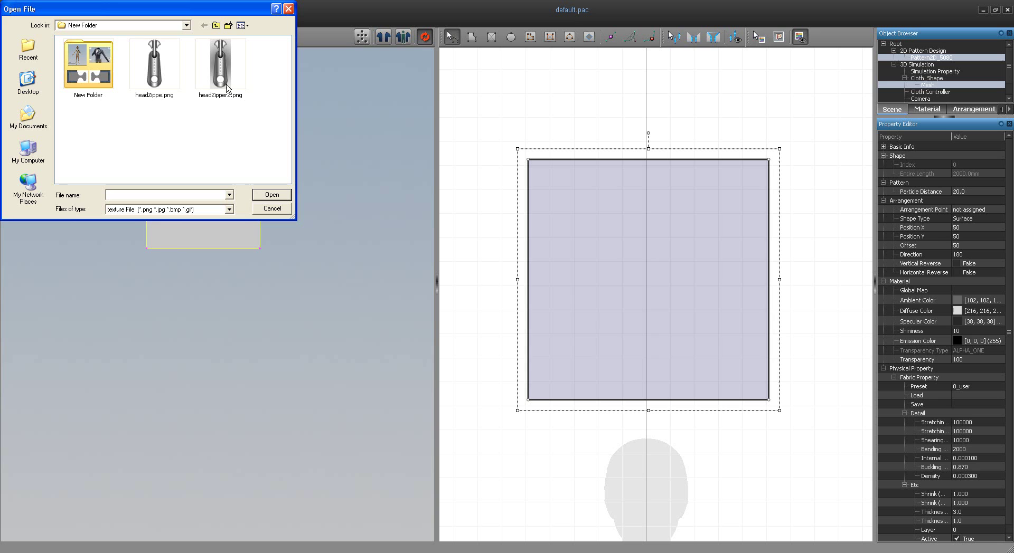
pyautogui.click(227, 87)
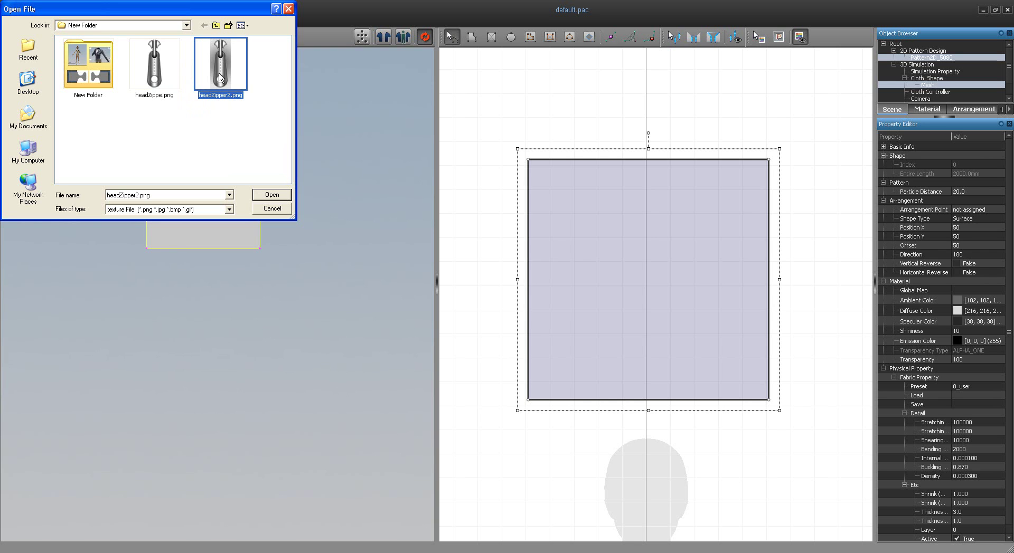
# Step: Load the zipper image onto the square pattern, sized 137 × 358 mm
pyautogui.click(271, 195)
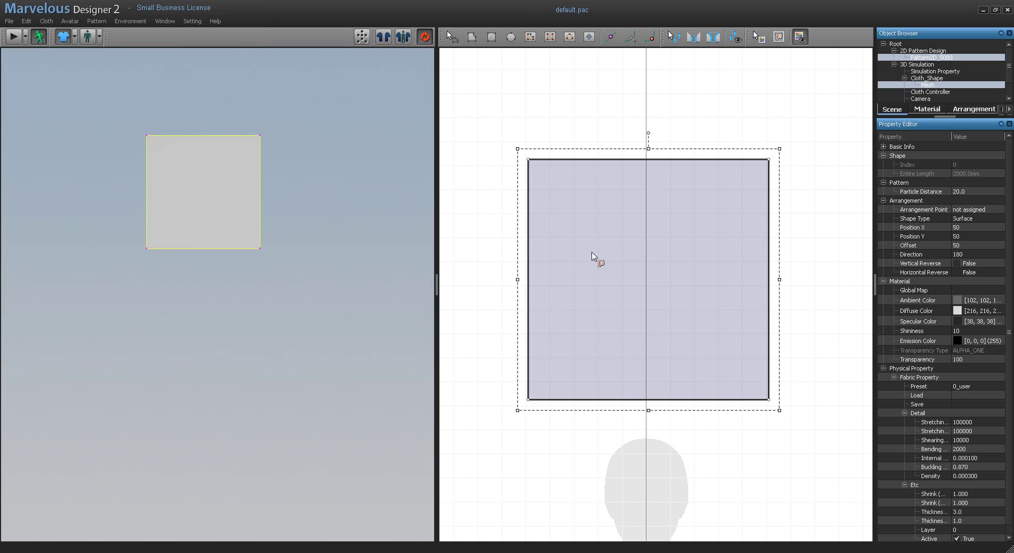
pyautogui.click(643, 281)
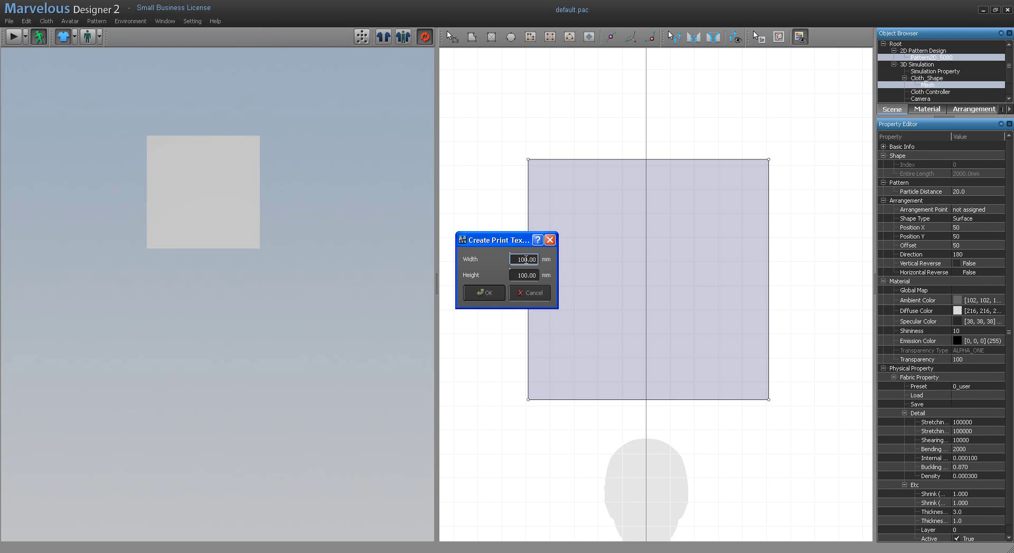
pyautogui.moveTo(527, 259); pyautogui.dragTo(518, 260)
pyautogui.write('37')
pyautogui.moveTo(526, 274); pyautogui.dragTo(510, 275)
pyautogui.click(488, 296)
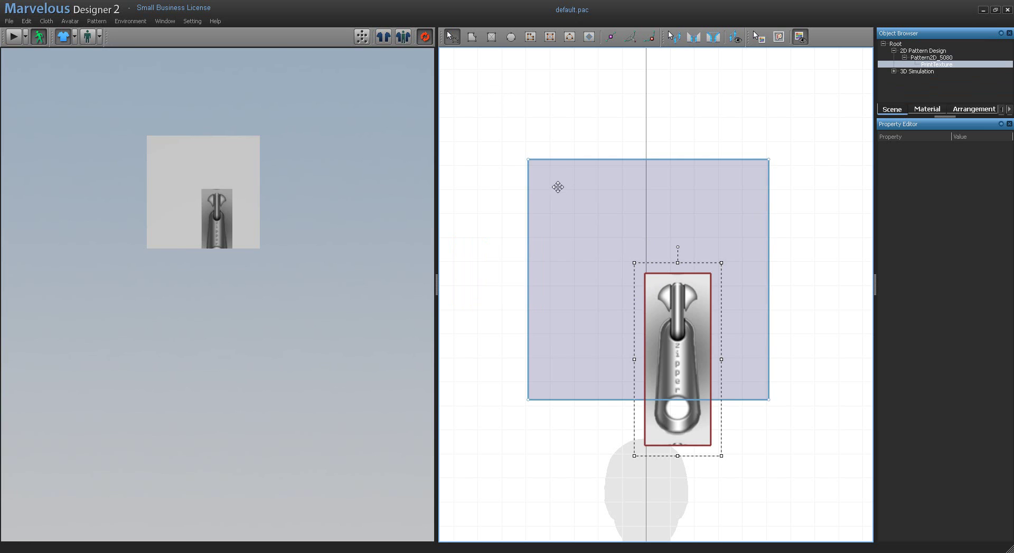
# Step: Move the zipper print to the pattern centre and add headZippe.png as a PrintTexture
pyautogui.click(658, 340)
pyautogui.moveTo(658, 340); pyautogui.dragTo(633, 254)
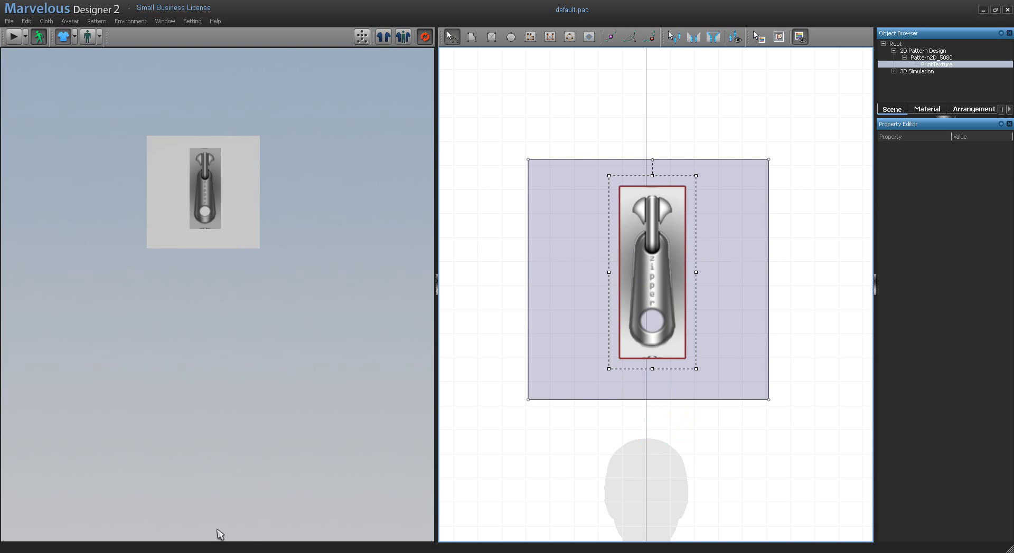
pyautogui.click(219, 552)
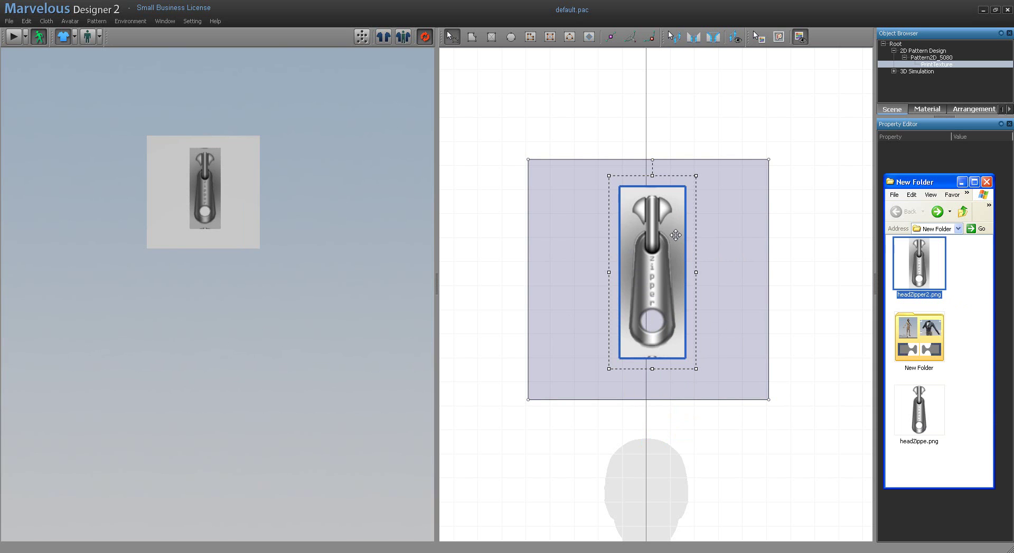
pyautogui.click(924, 423)
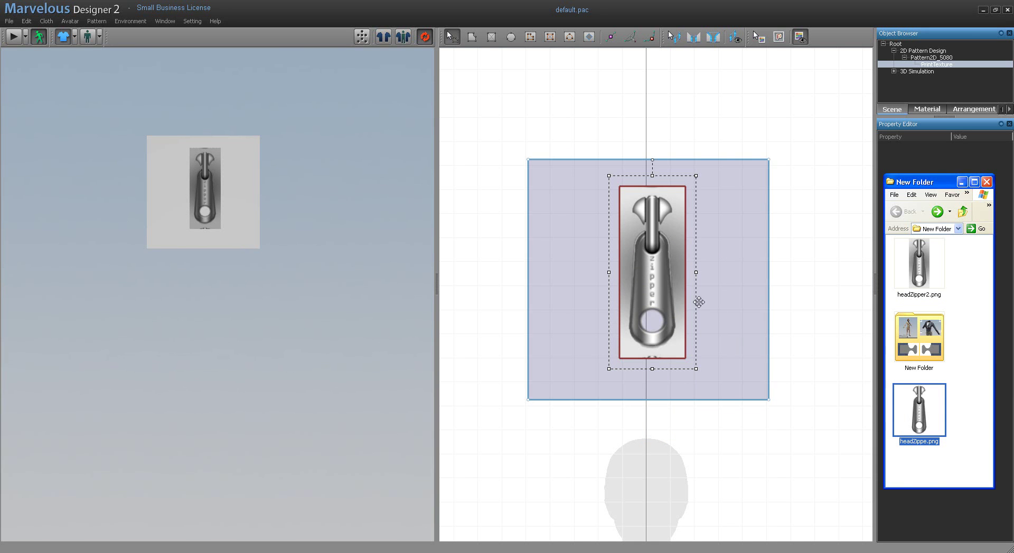
pyautogui.click(831, 343)
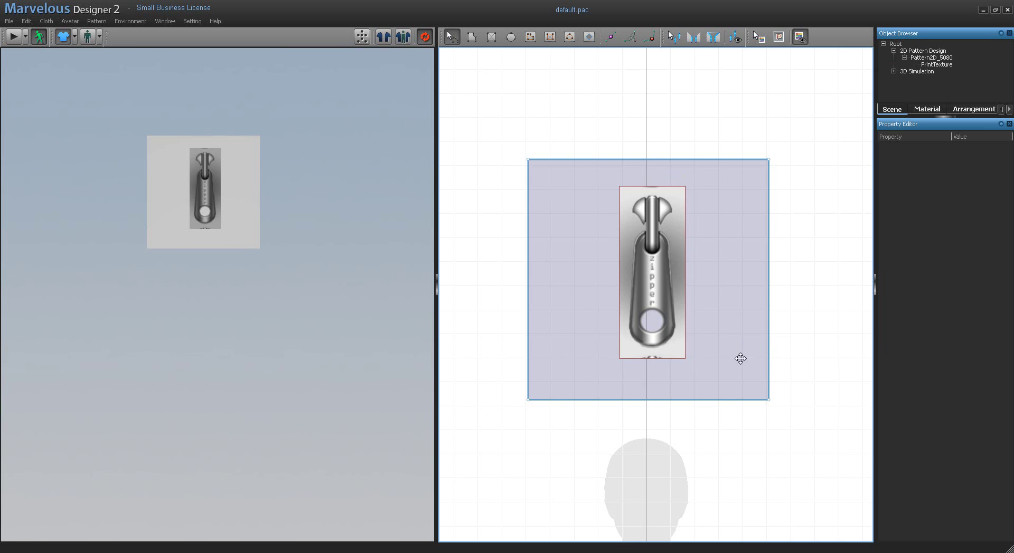
# Step: Shift the zipper print slightly left on the pattern and zoom in on its top
pyautogui.scroll(-1, 753, 369)
pyautogui.scroll(2, 750, 367)
pyautogui.scroll(3, 749, 367)
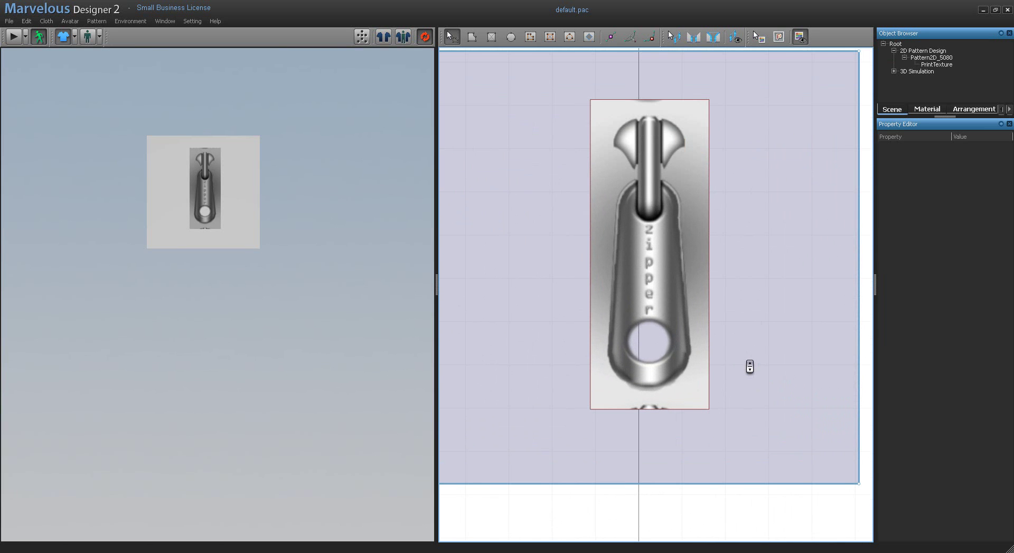
pyautogui.click(612, 203)
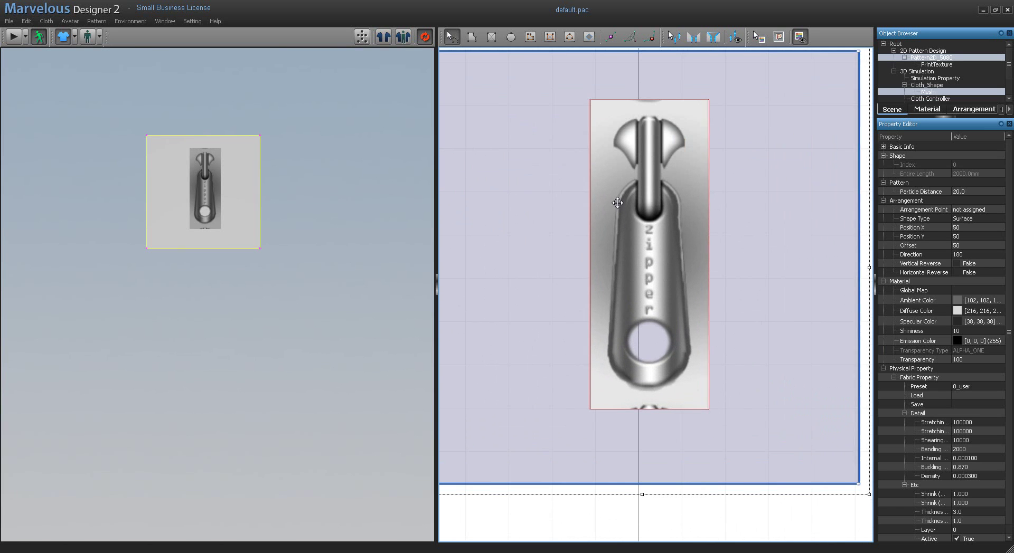
pyautogui.moveTo(612, 202); pyautogui.dragTo(605, 203)
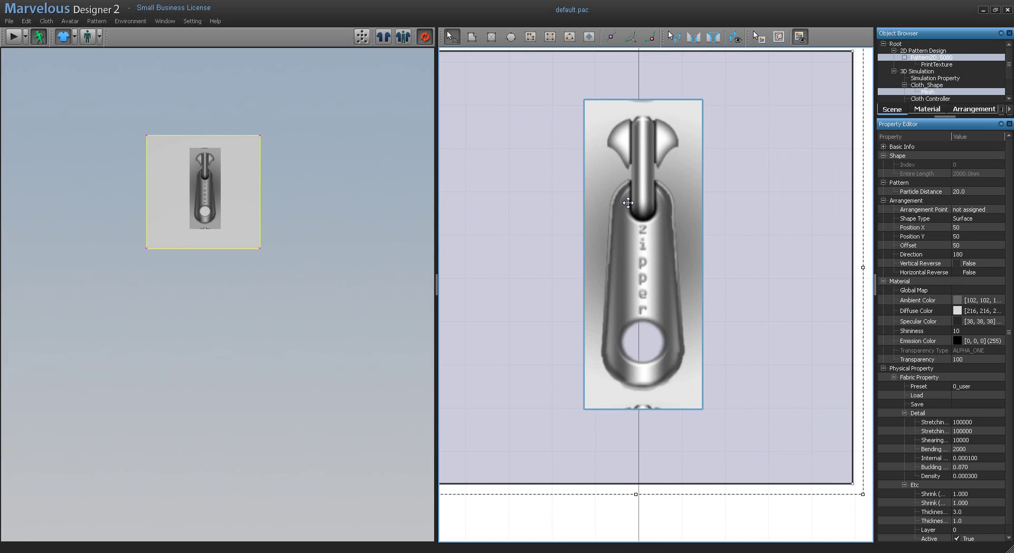
pyautogui.moveTo(739, 318); pyautogui.dragTo(728, 400, button='right')
pyautogui.scroll(1, 727, 391)
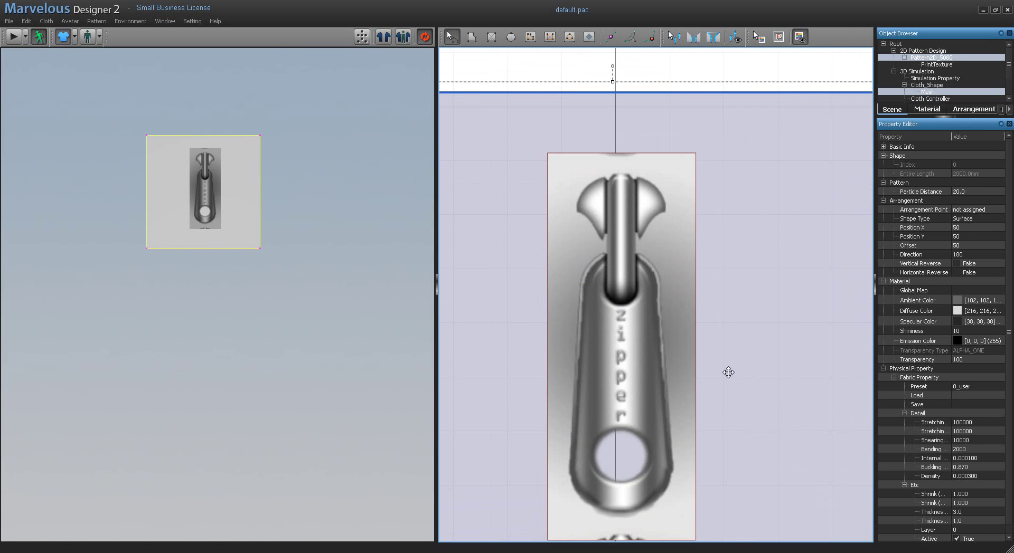
pyautogui.scroll(1, 728, 372)
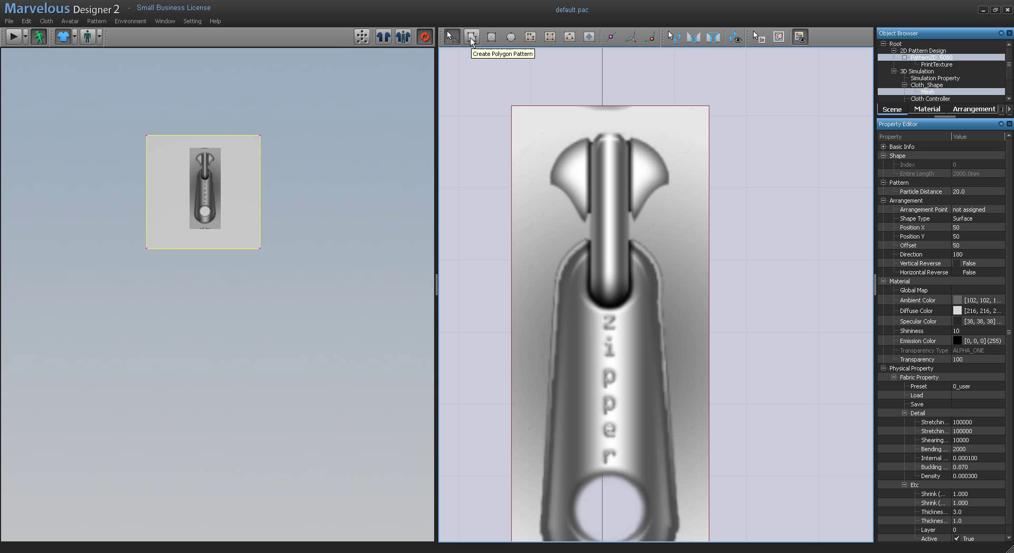
# Step: Start a polygon pattern at the stem's top and trace along the left wing's top edge
pyautogui.click(471, 38)
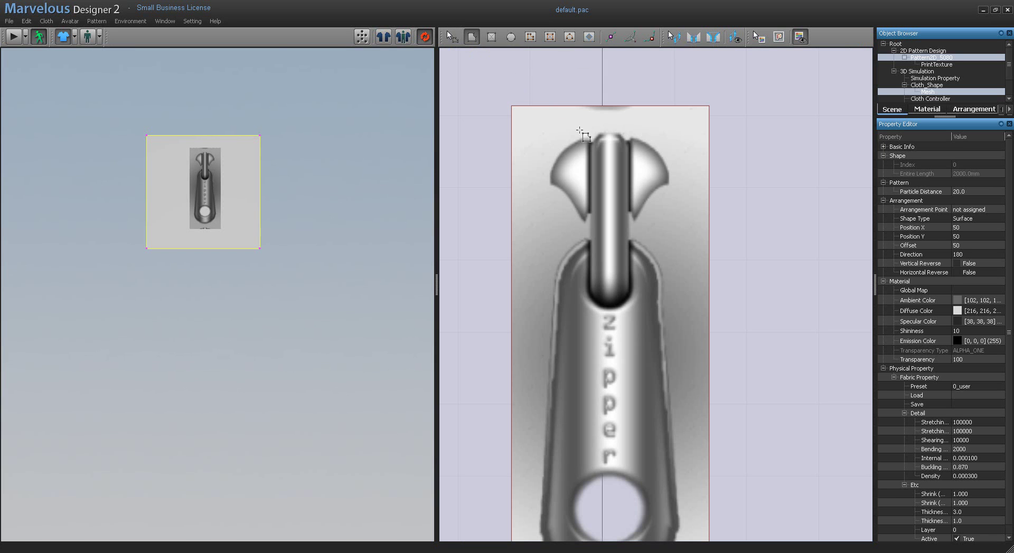
pyautogui.scroll(3, 613, 147)
pyautogui.moveTo(615, 159); pyautogui.dragTo(702, 291, button='right')
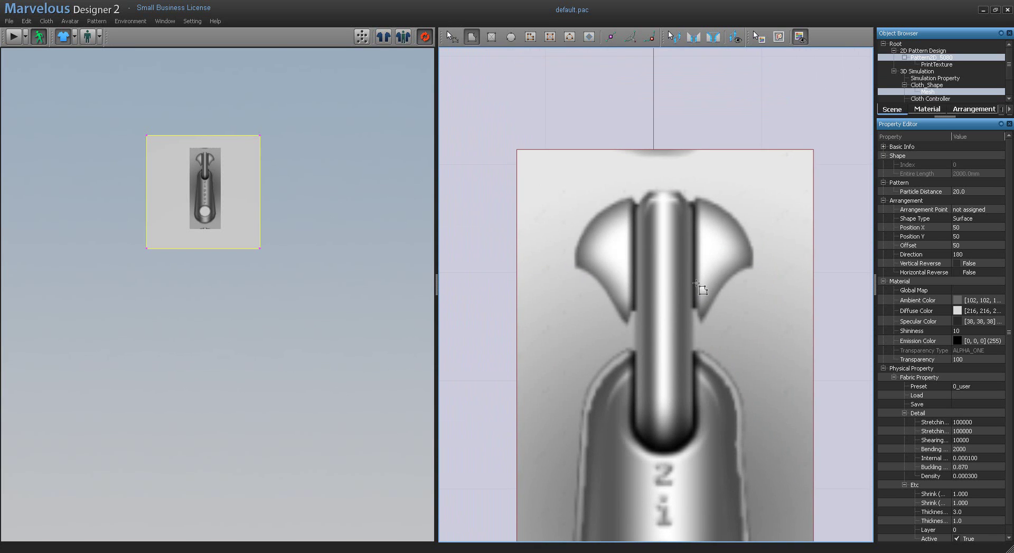
pyautogui.click(649, 193)
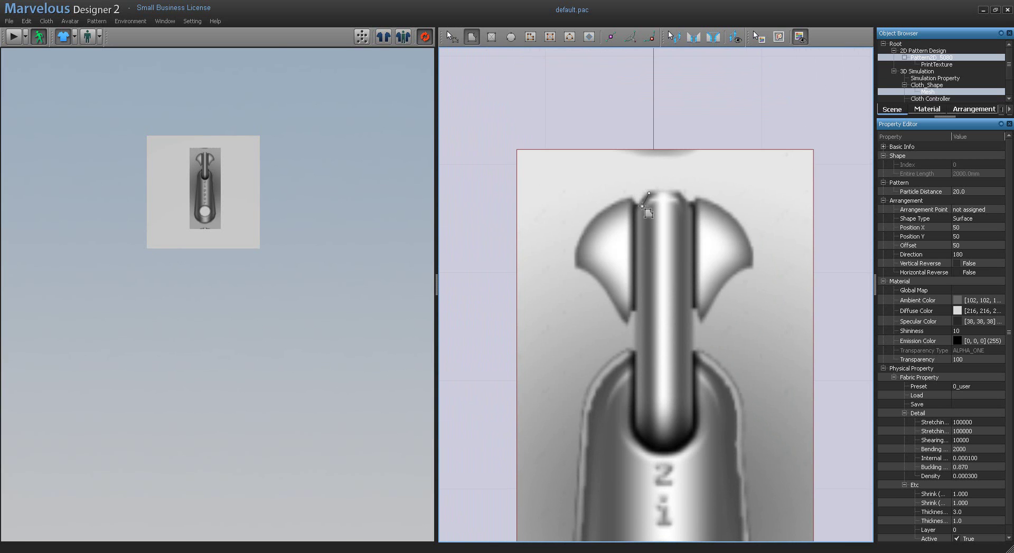
pyautogui.click(641, 206)
pyautogui.click(631, 198)
pyautogui.click(608, 221)
# Step: Continue the outline around the wing's outer tip and curved underside back to the stem
pyautogui.click(593, 218)
pyautogui.click(585, 273)
pyautogui.click(577, 263)
pyautogui.keyDown('ctrl'); pyautogui.click(598, 276); pyautogui.keyUp('ctrl')
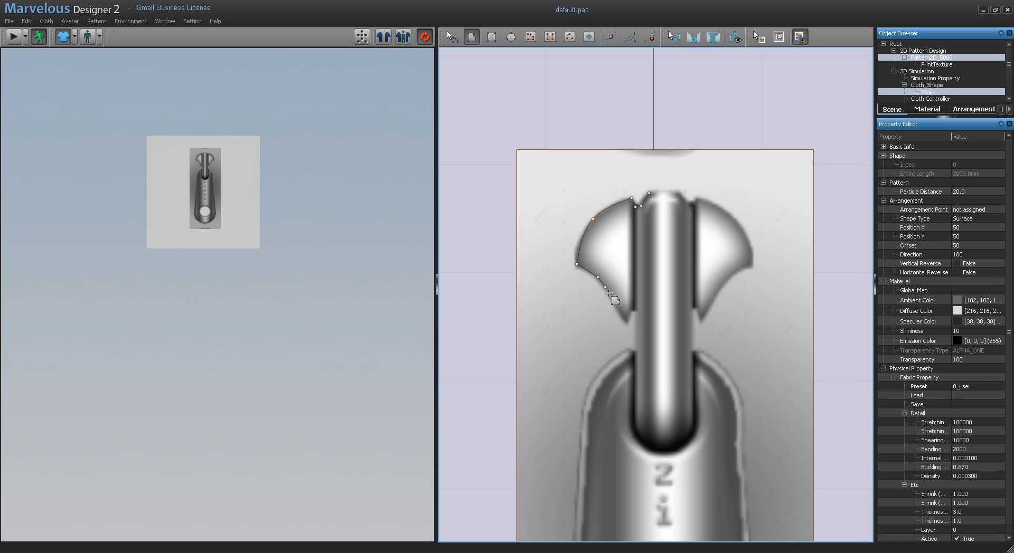
pyautogui.click(626, 322)
pyautogui.click(635, 305)
# Step: Add outline points below the wing and down the stem, undoing one misplaced point
pyautogui.scroll(2, 649, 304)
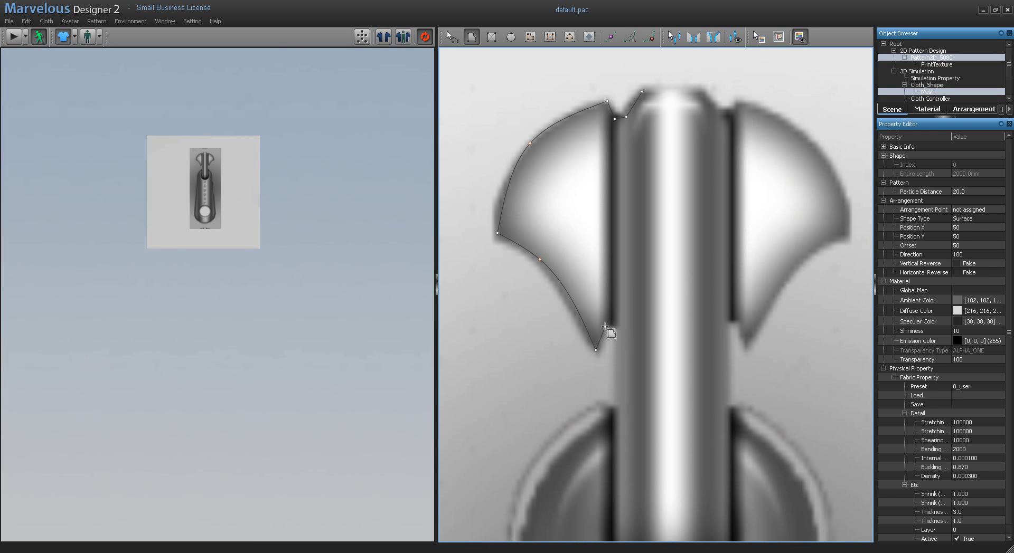
pyautogui.click(606, 326)
pyautogui.click(617, 325)
pyautogui.moveTo(645, 339); pyautogui.dragTo(656, 299, button='middle')
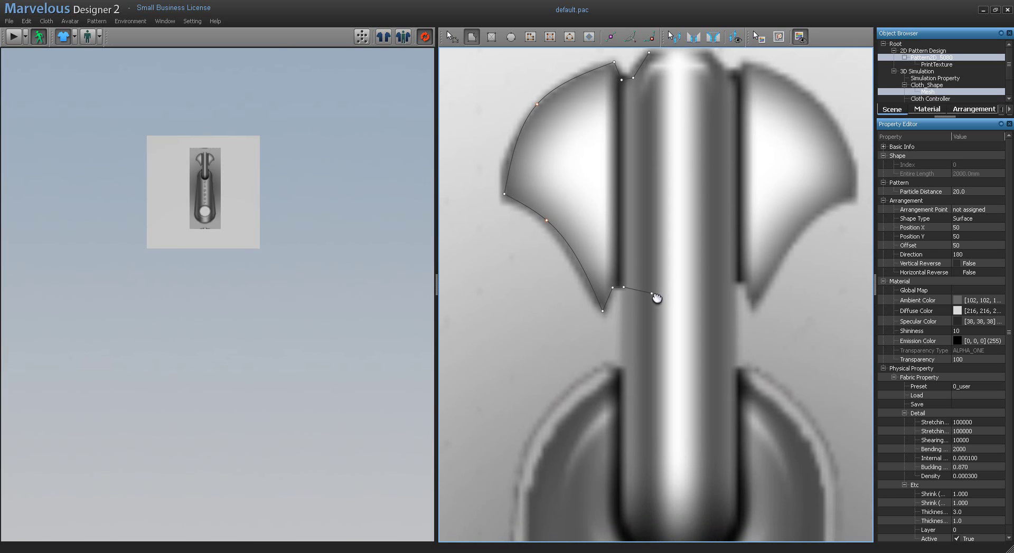
pyautogui.click(646, 329)
pyautogui.moveTo(646, 329); pyautogui.dragTo(638, 241, button='middle')
pyautogui.hotkey('ctrl', 'z')
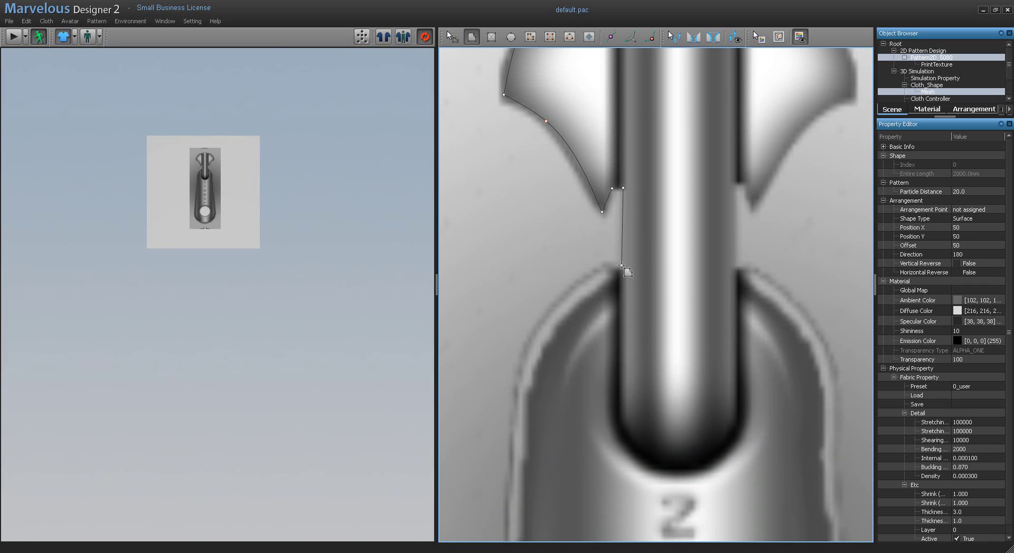
# Step: Continue the outline along the stem's left edge and around the body's left shoulder
pyautogui.click(622, 265)
pyautogui.keyDown('ctrl'); pyautogui.click(581, 285); pyautogui.keyUp('ctrl')
pyautogui.click(518, 377)
pyautogui.moveTo(557, 374); pyautogui.dragTo(557, 240, button='middle')
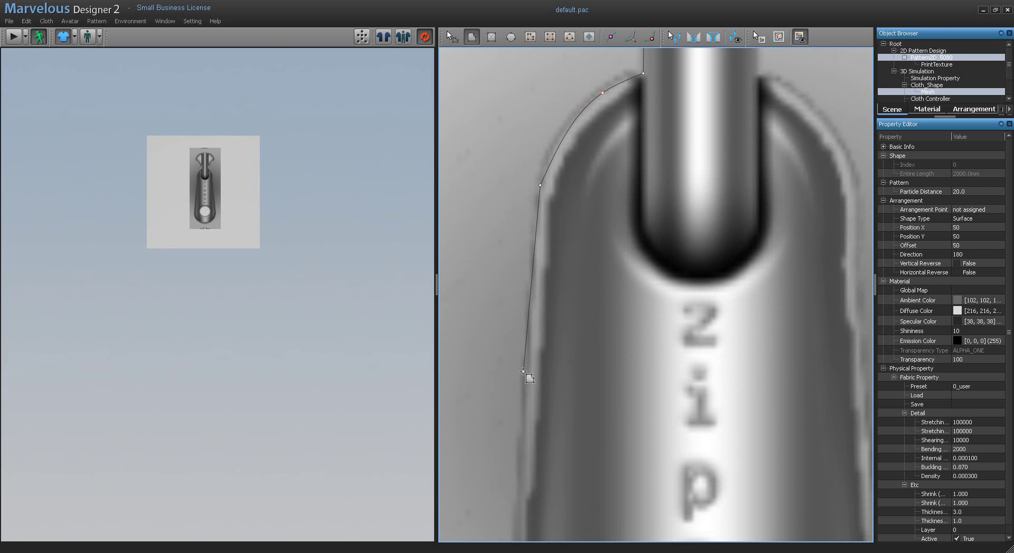
pyautogui.moveTo(525, 380); pyautogui.dragTo(534, 321, button='middle')
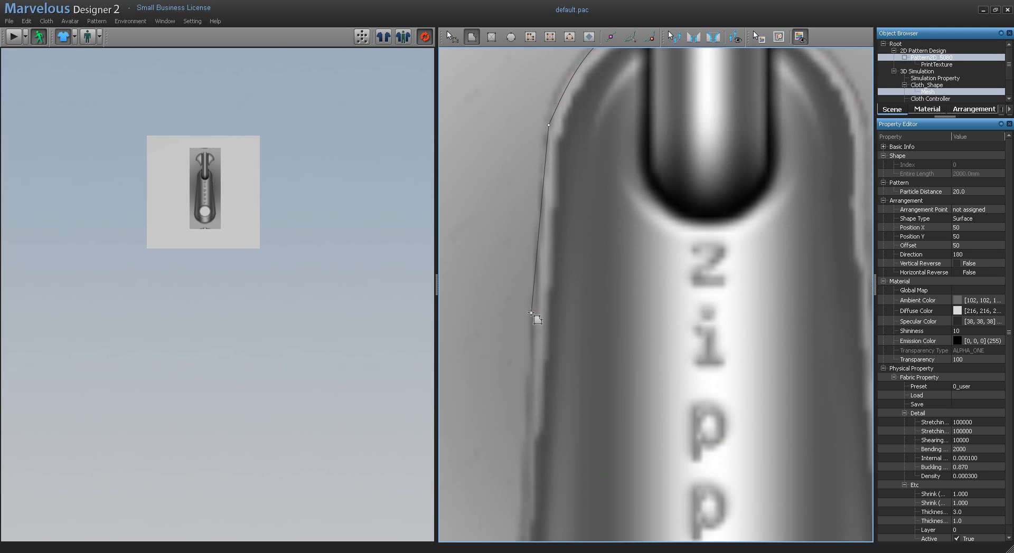
pyautogui.scroll(-3, 531, 314)
# Step: Trace down the pull's left edge to a curve point at its bottom-left rounding
pyautogui.scroll(2, 536, 318)
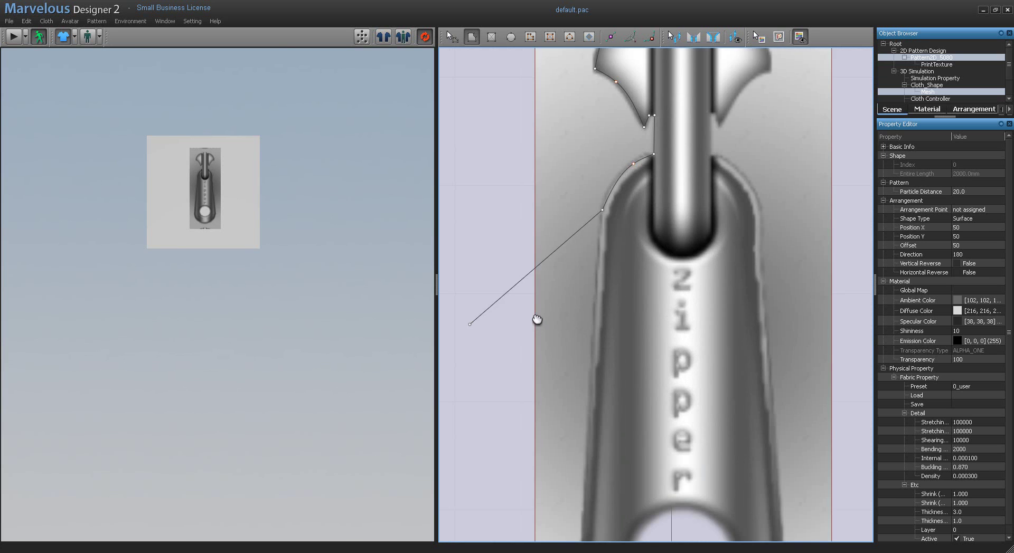
pyautogui.moveTo(537, 320); pyautogui.dragTo(539, 244, button='middle')
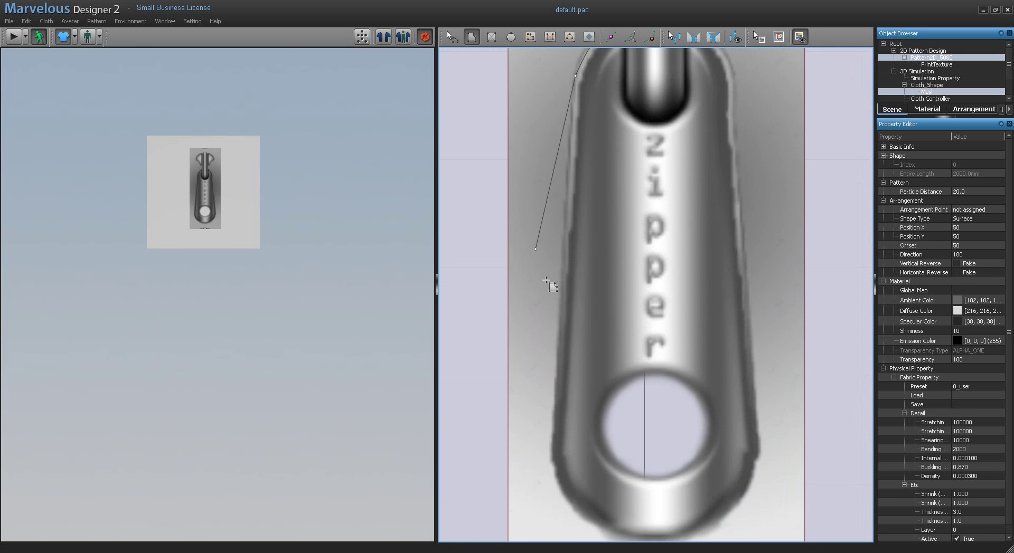
pyautogui.click(552, 460)
pyautogui.moveTo(567, 492); pyautogui.dragTo(548, 438, button='middle')
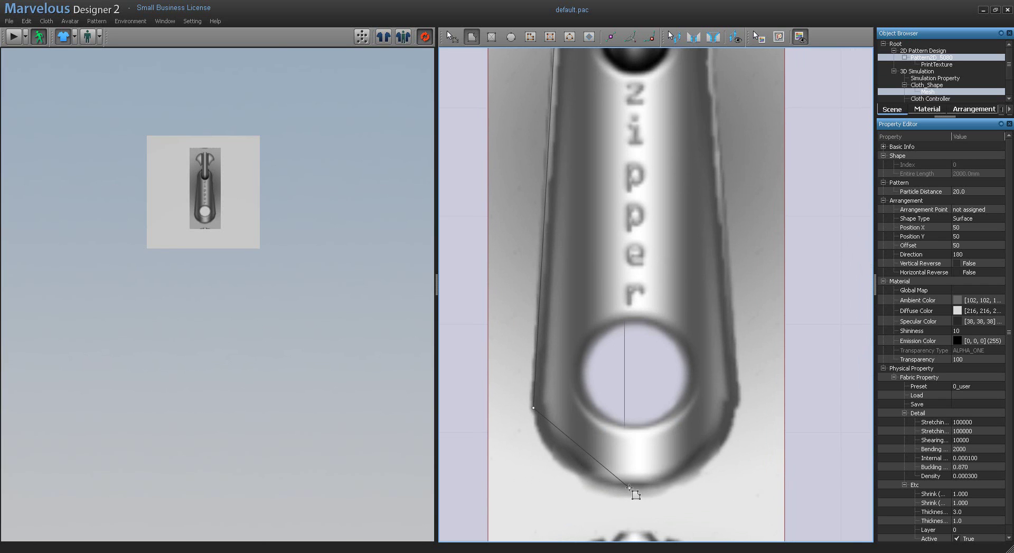
pyautogui.keyDown('ctrl'); pyautogui.click(563, 465); pyautogui.keyUp('ctrl')
# Step: Round the pull's bottom and add points up its right side
pyautogui.click(630, 493)
pyautogui.click(743, 456)
pyautogui.keyDown('ctrl'); pyautogui.click(715, 455); pyautogui.keyUp('ctrl')
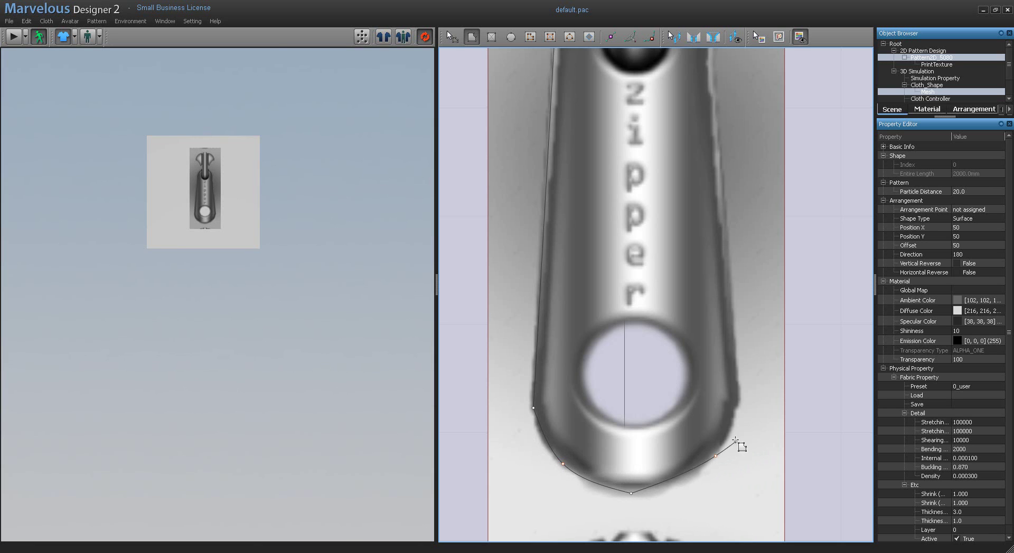
pyautogui.click(739, 400)
pyautogui.scroll(3, 751, 407)
pyautogui.scroll(-3, 751, 406)
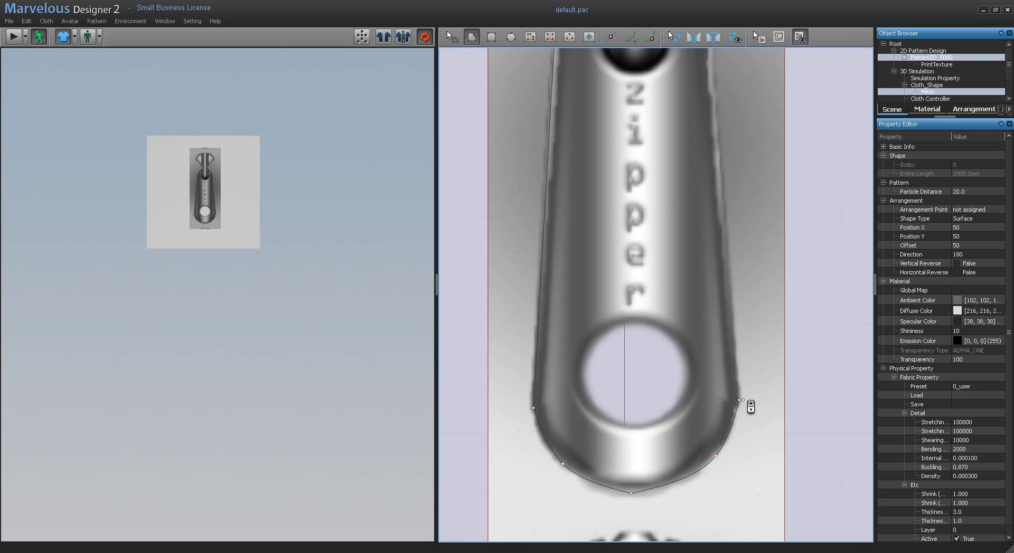